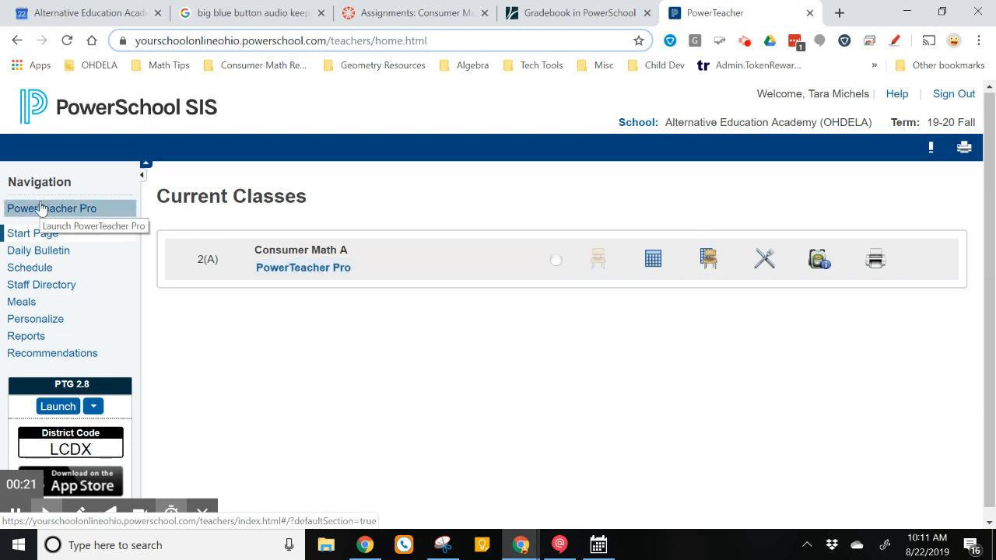
# Open the Traditional Grade Calculations for the Consumer Math A class and review the S1 reporting term's formula
pyautogui.click(305, 272)
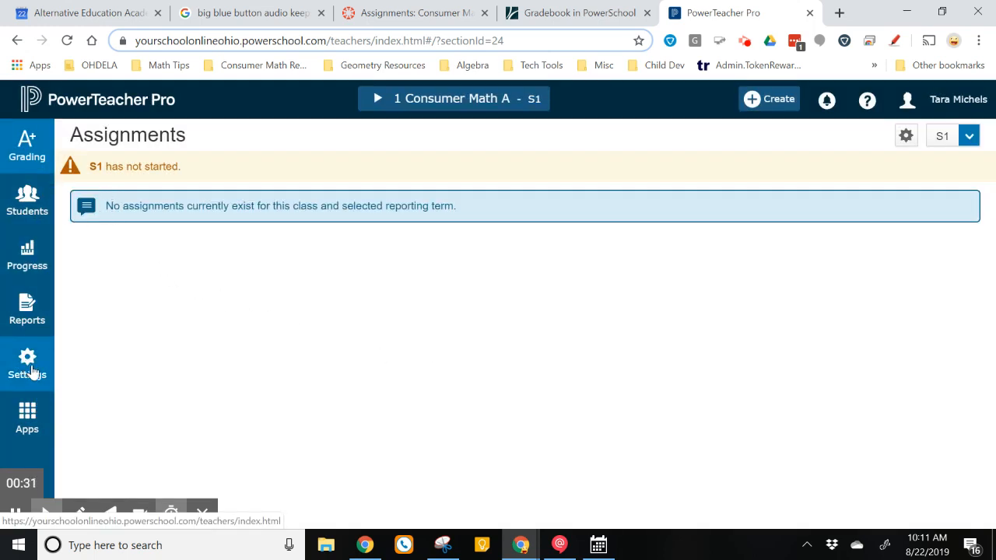
pyautogui.click(29, 373)
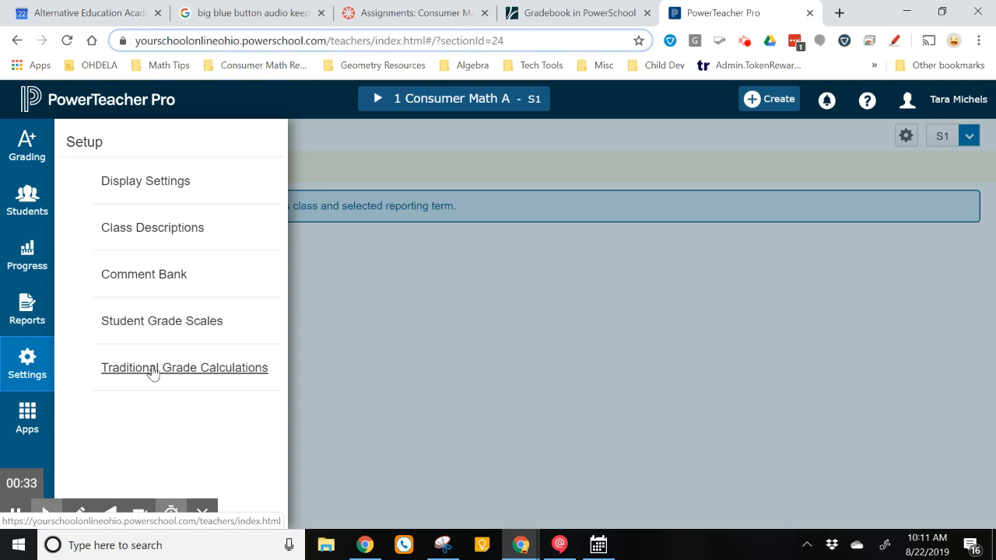
pyautogui.click(152, 370)
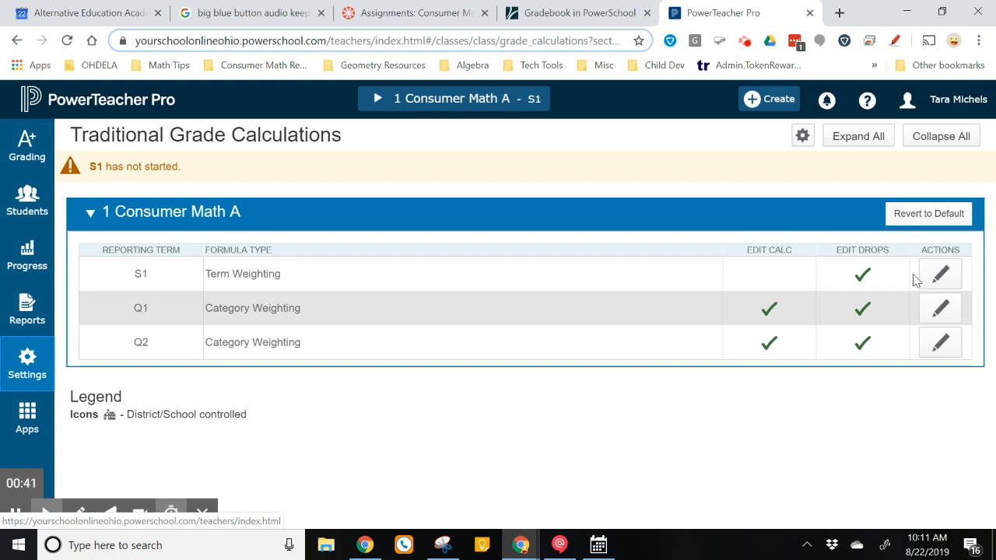
pyautogui.click(940, 274)
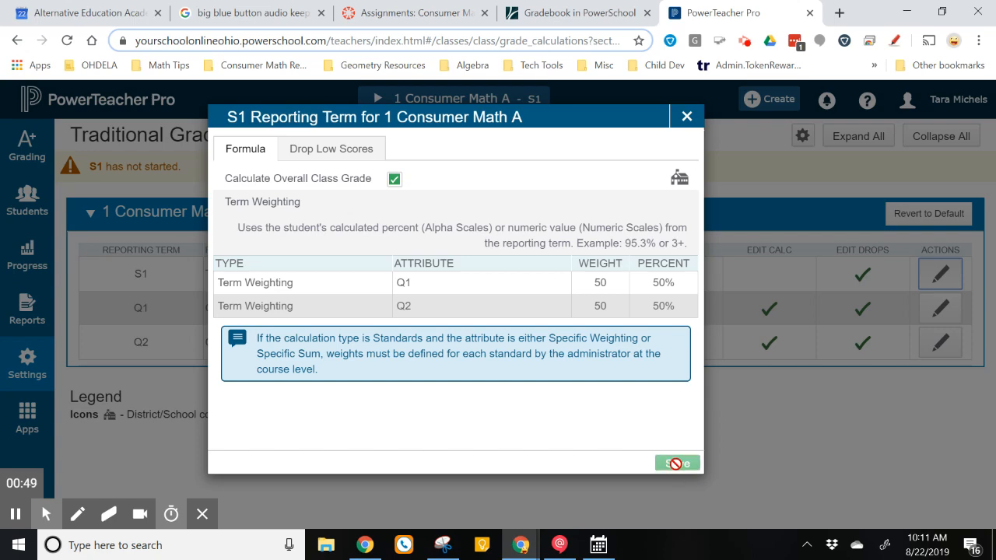
pyautogui.click(686, 116)
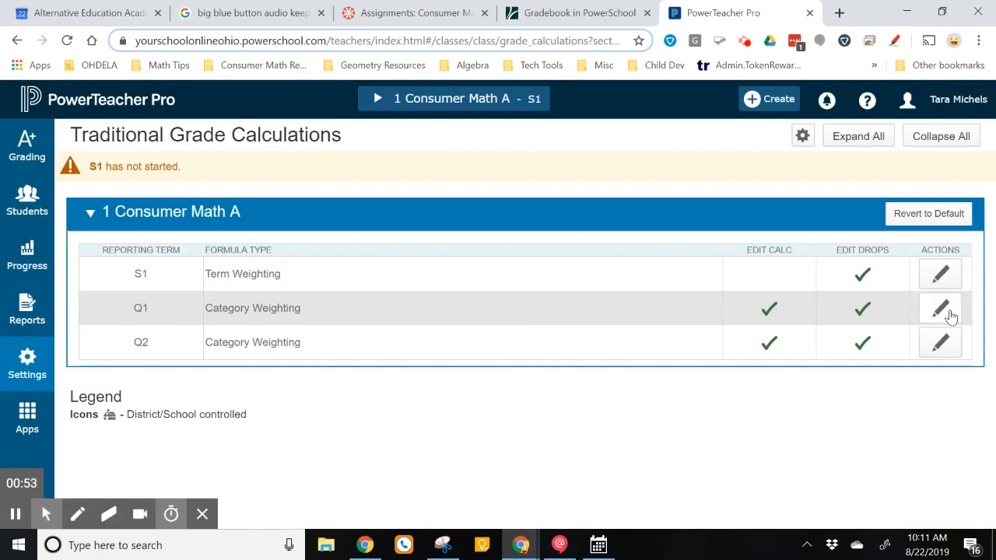
# Add a Category Weighting row for Workbooks with a weight of 10 to the Q1 reporting term's formula
pyautogui.click(943, 312)
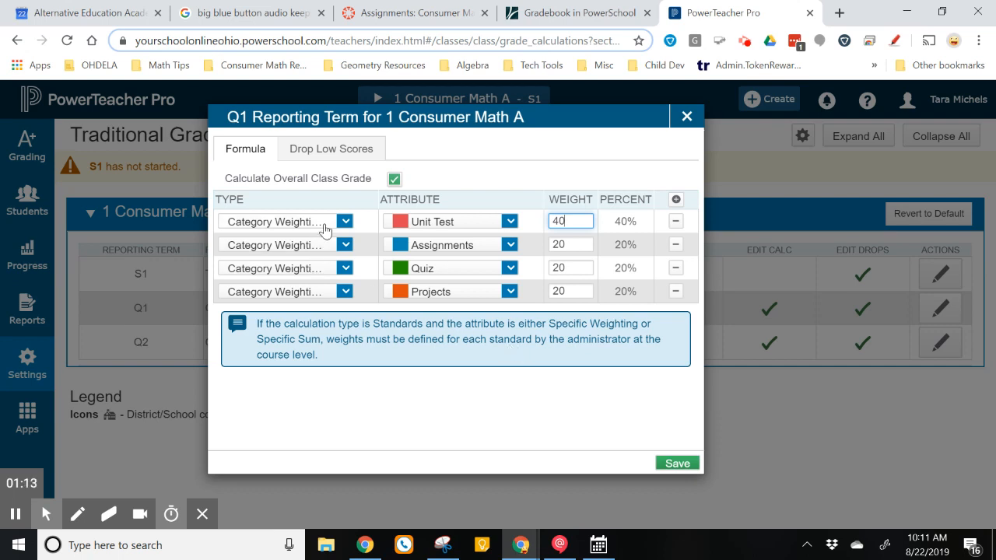
pyautogui.click(675, 201)
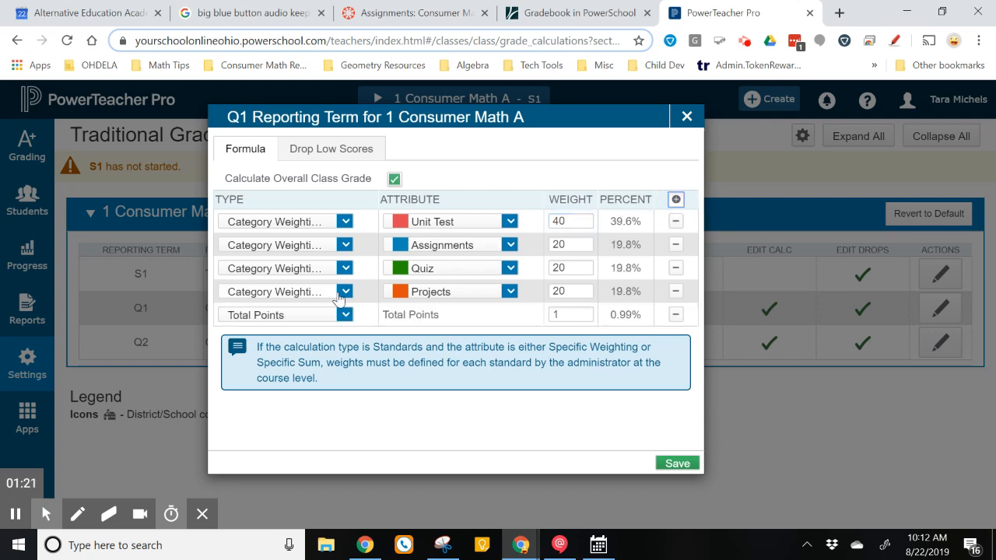
pyautogui.click(271, 316)
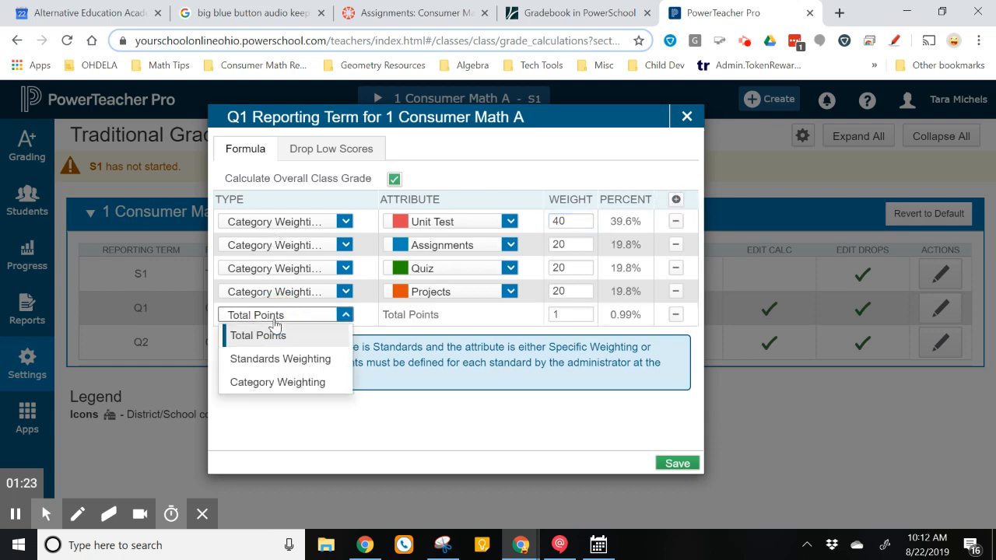
pyautogui.click(249, 389)
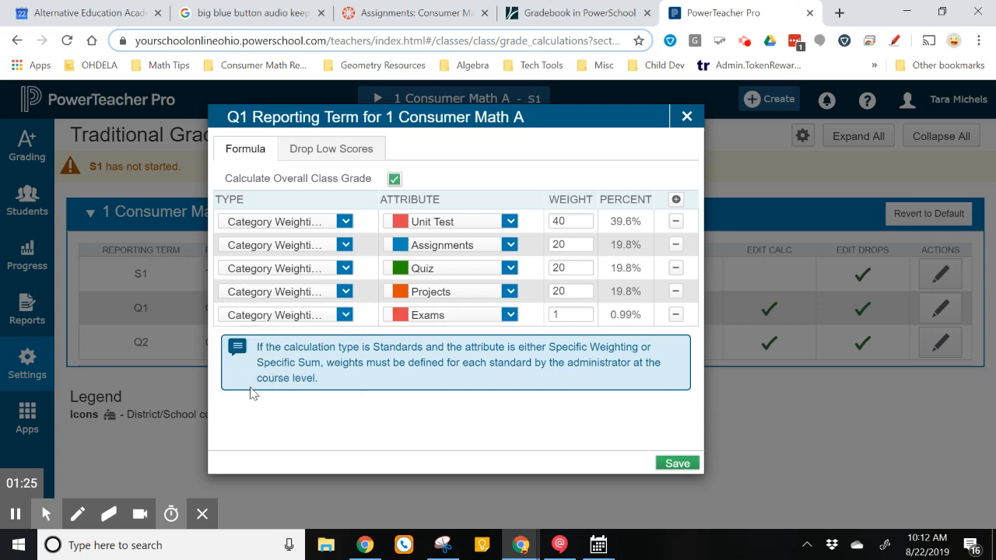
pyautogui.click(442, 322)
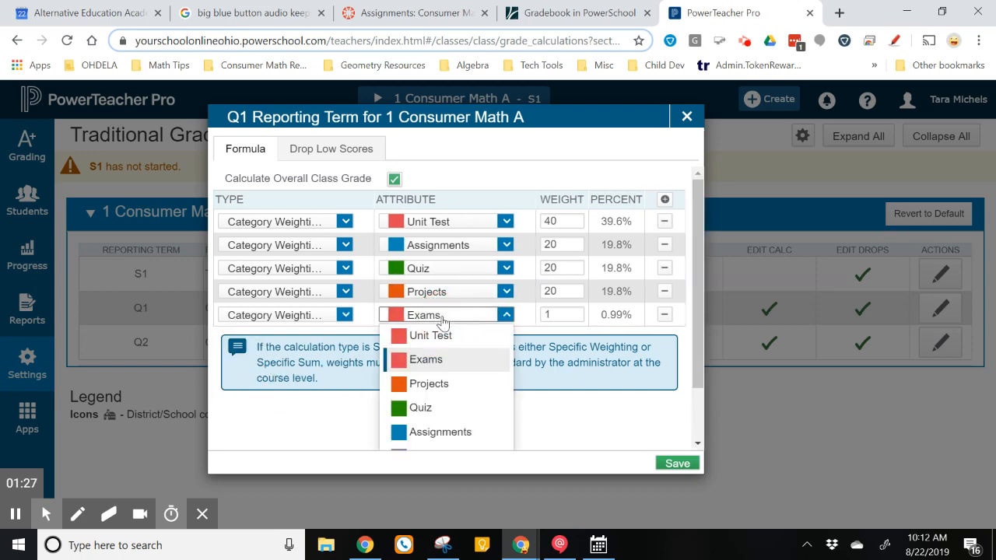
pyautogui.click(388, 362)
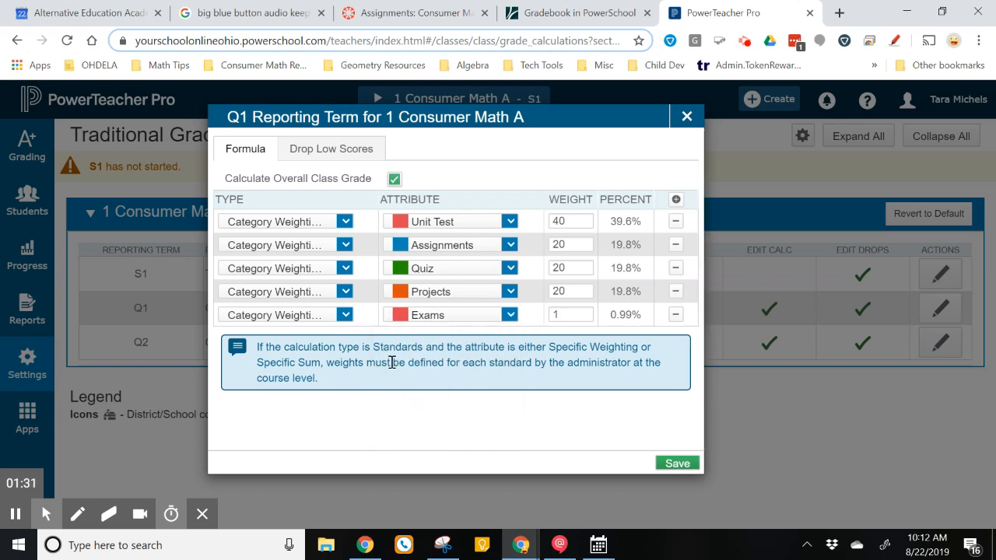
pyautogui.click(455, 316)
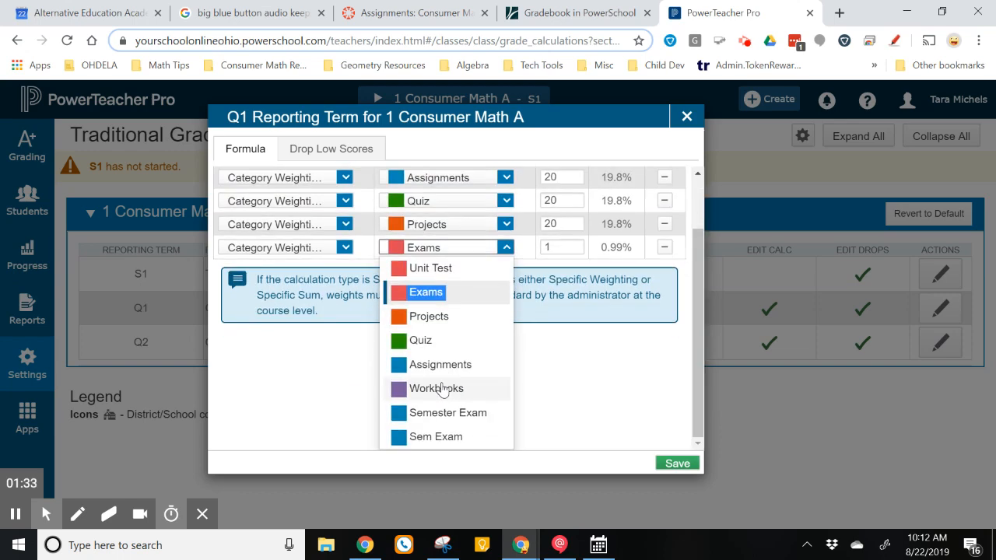
pyautogui.click(440, 389)
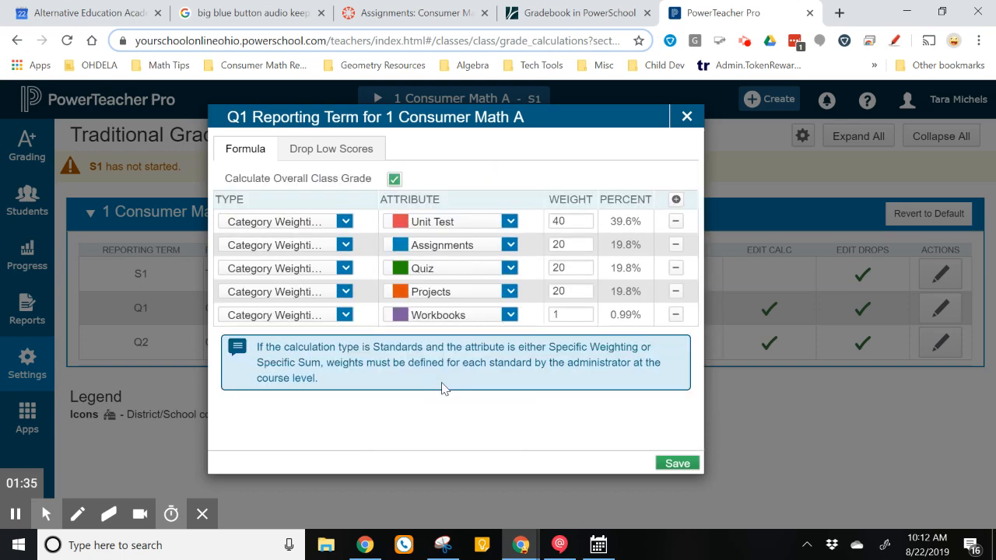
pyautogui.moveTo(565, 316); pyautogui.dragTo(551, 321)
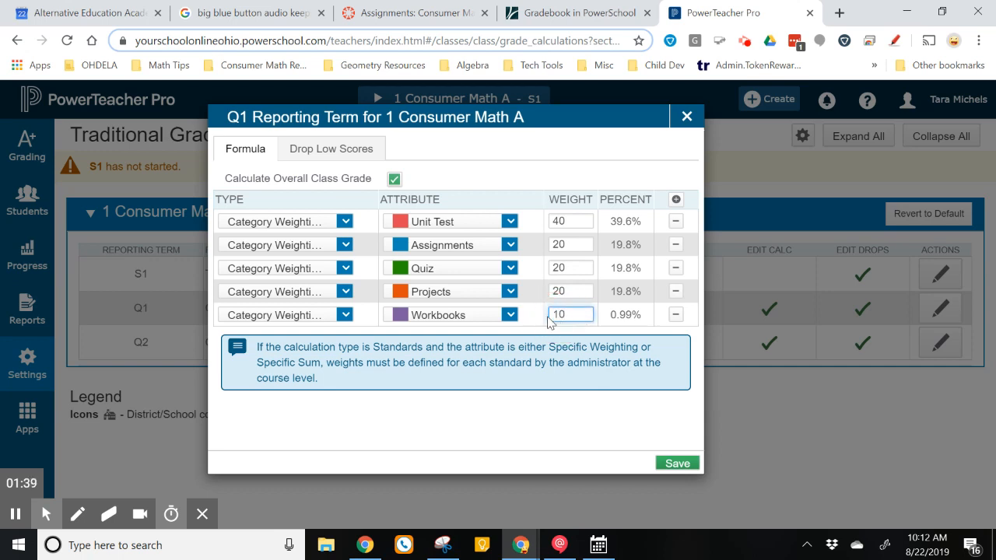
pyautogui.click(582, 411)
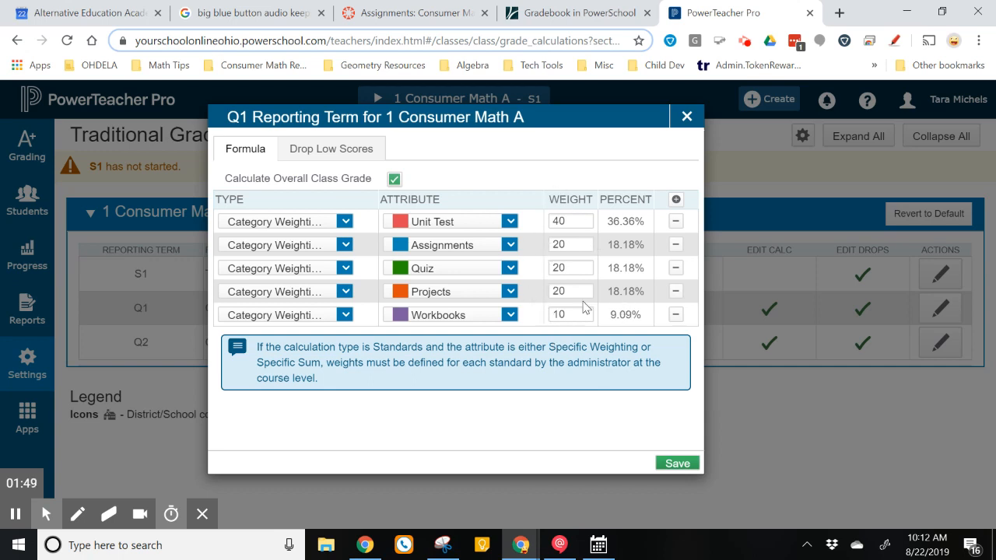
# Remove the Workbooks row from the Q1 formula and save the reporting term
pyautogui.click(676, 316)
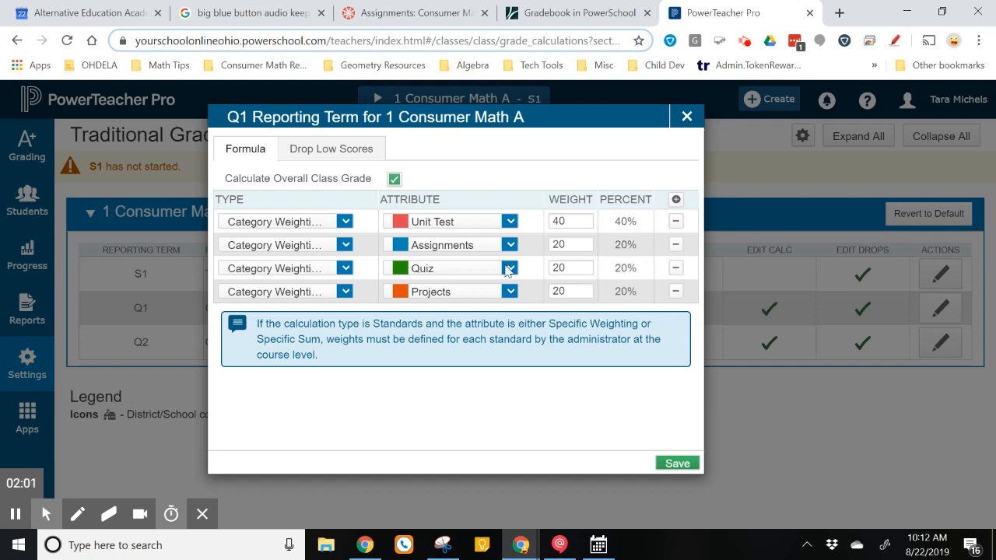
pyautogui.click(678, 464)
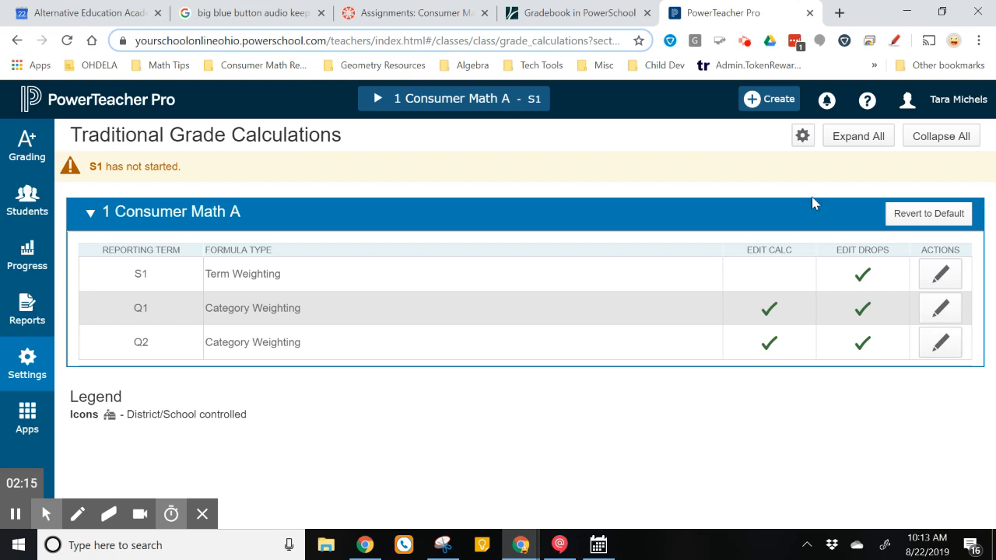
# Start a copy of traditional grade calculations within a class, with 1 Consumer Math A as the source class
pyautogui.click(802, 136)
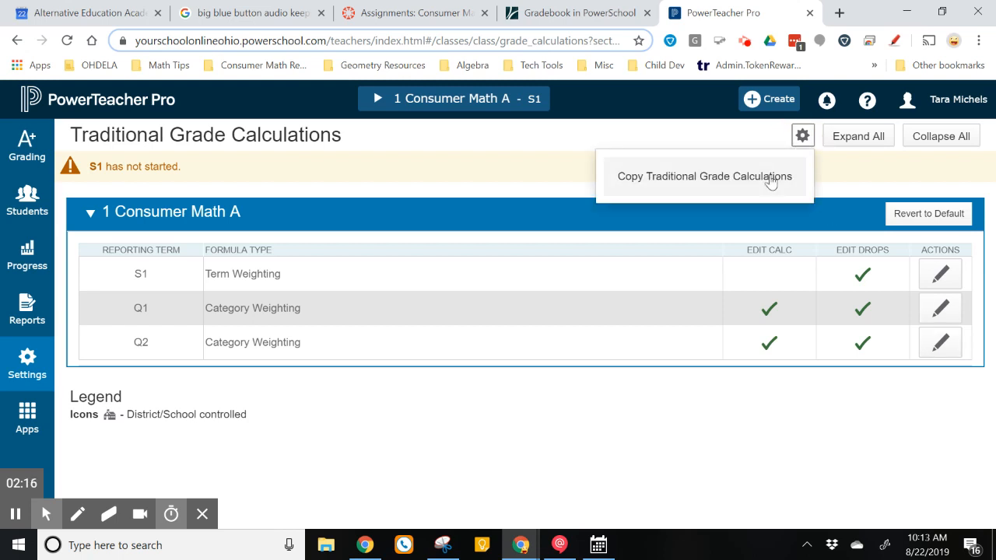
pyautogui.click(681, 187)
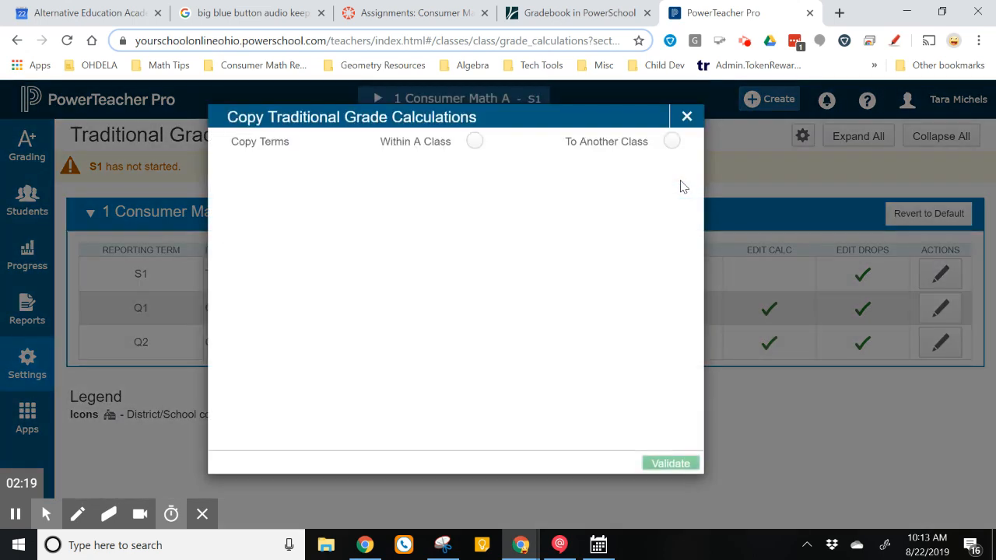
pyautogui.click(475, 142)
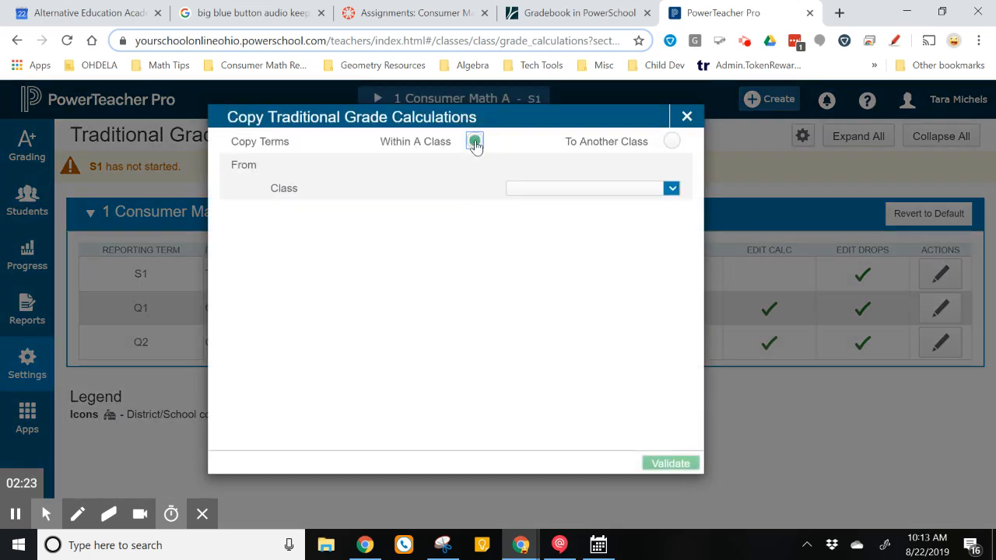
pyautogui.click(671, 142)
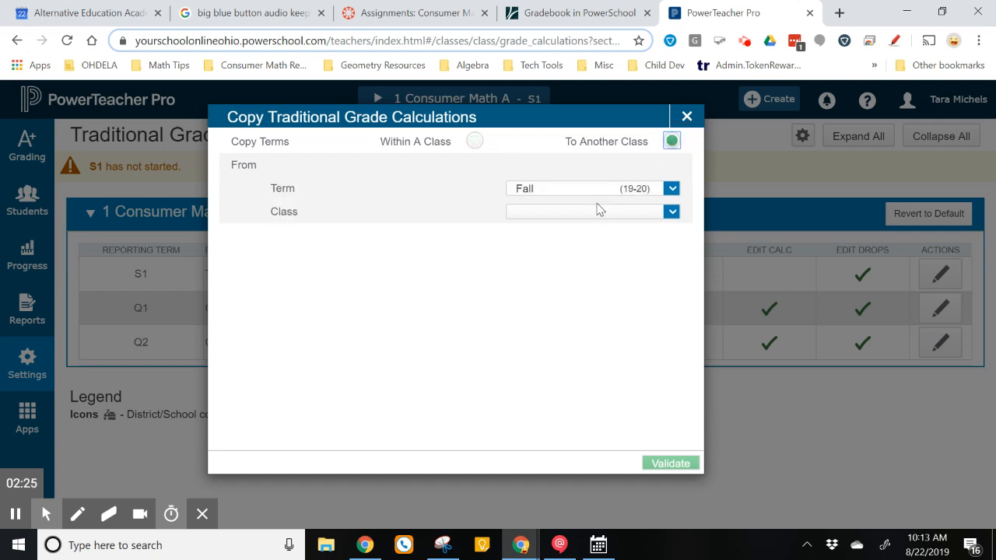
pyautogui.click(474, 141)
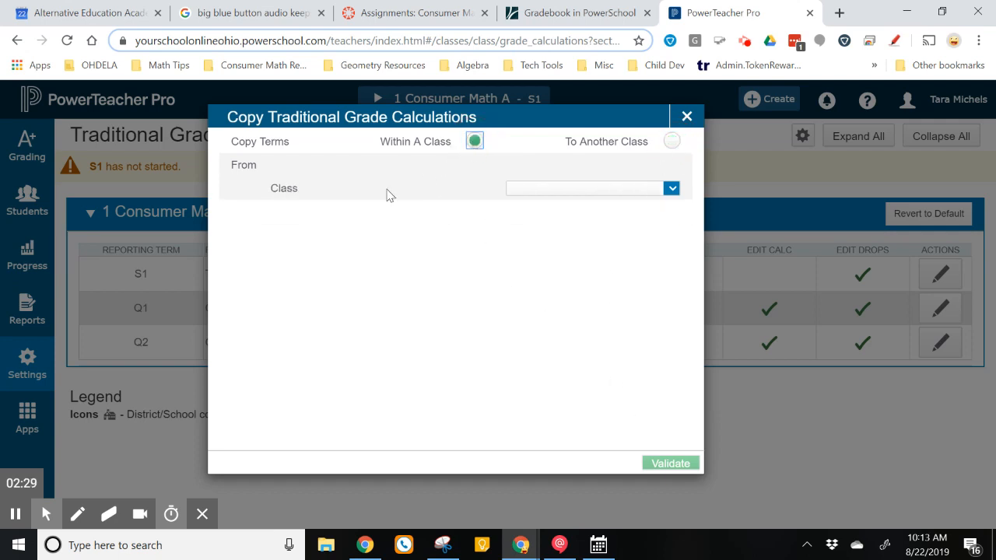
pyautogui.click(627, 193)
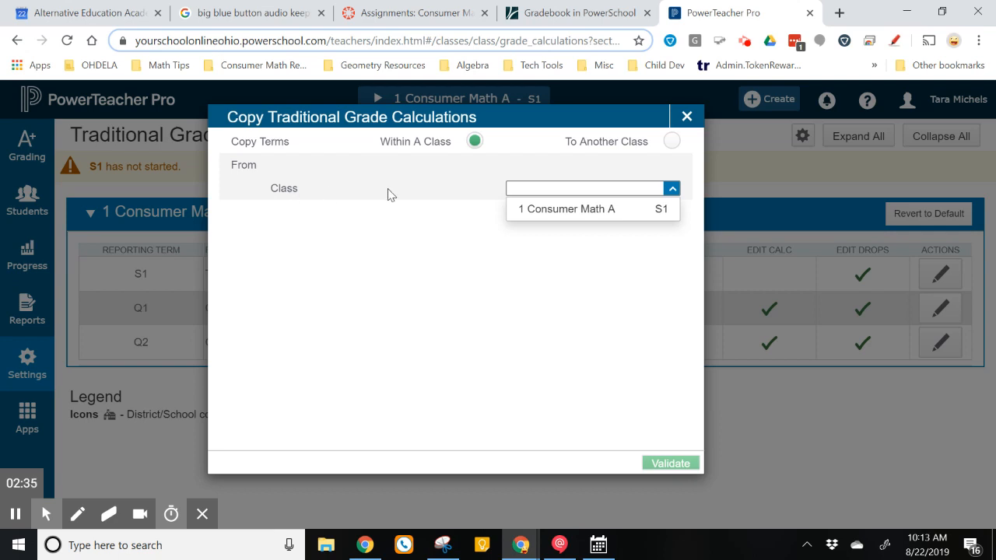
pyautogui.click(596, 209)
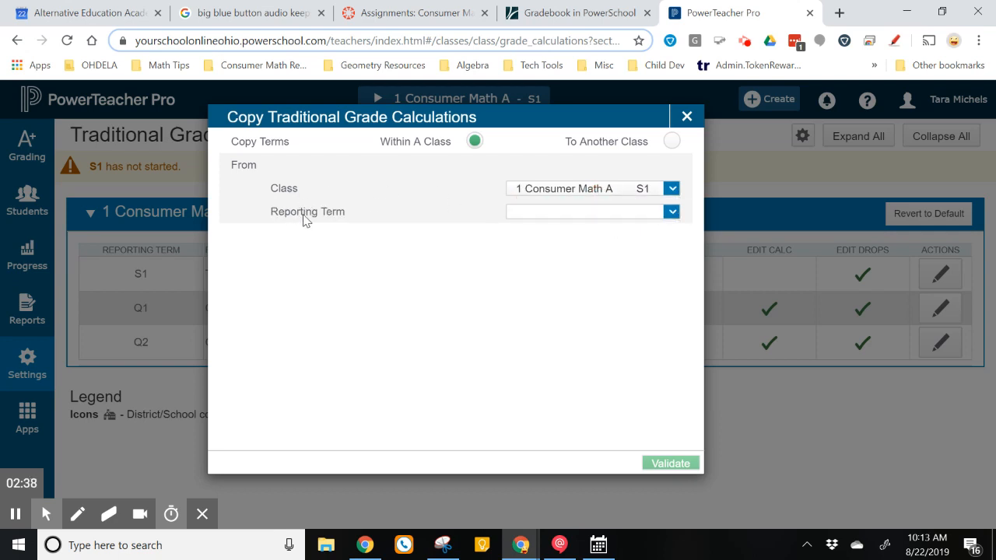
# Copy the grade calculation from reporting term Q1 to Q2, validating the selection first
pyautogui.click(567, 213)
pyautogui.click(546, 257)
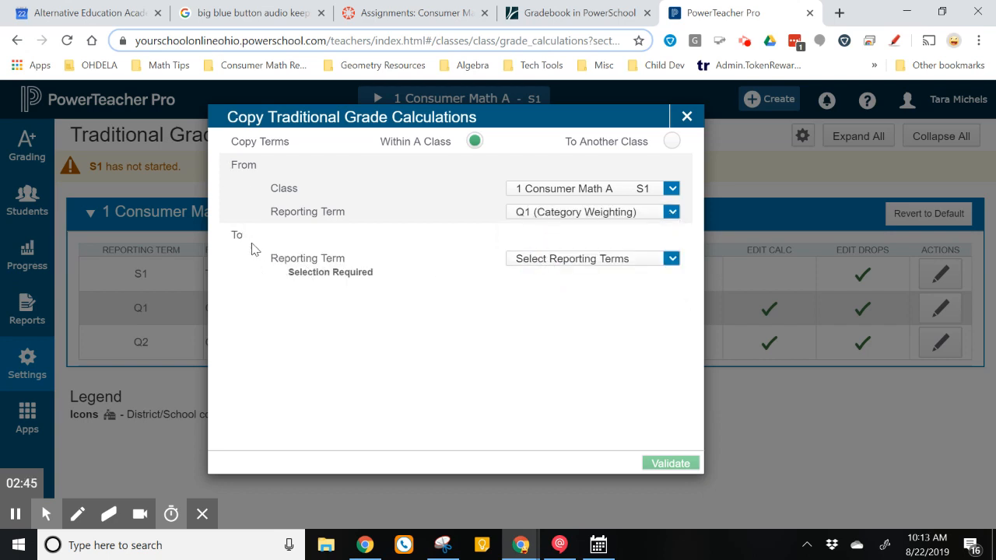
pyautogui.click(532, 258)
pyautogui.click(512, 280)
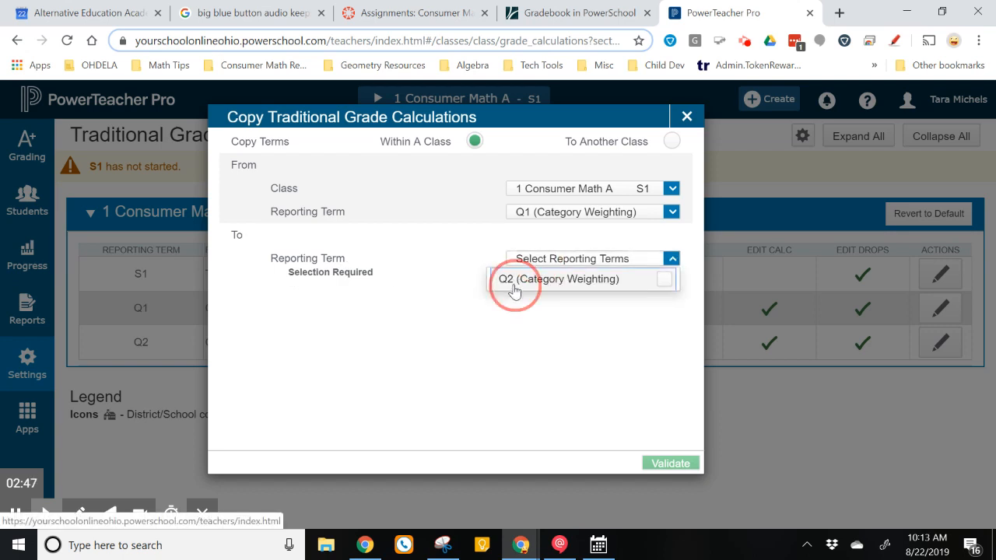
pyautogui.click(566, 312)
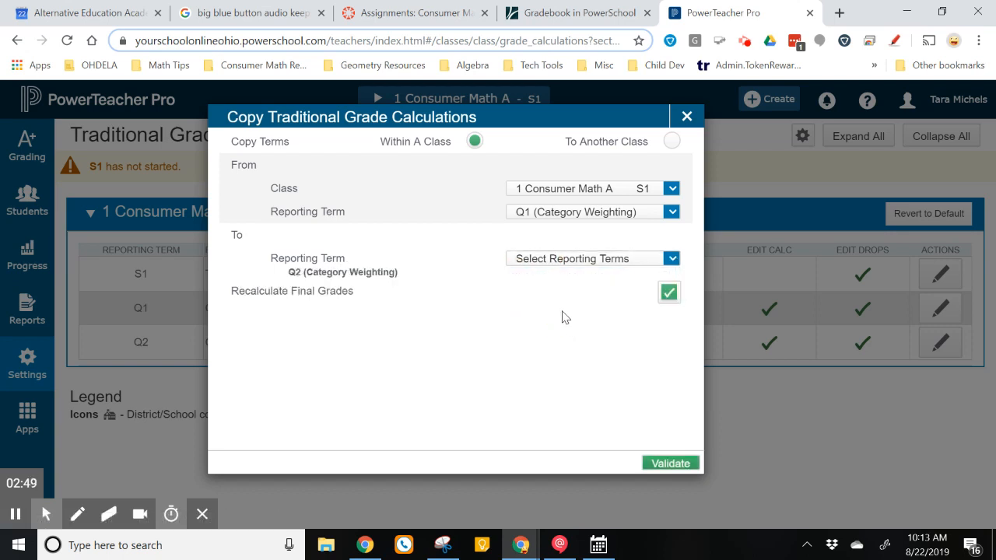
pyautogui.click(676, 464)
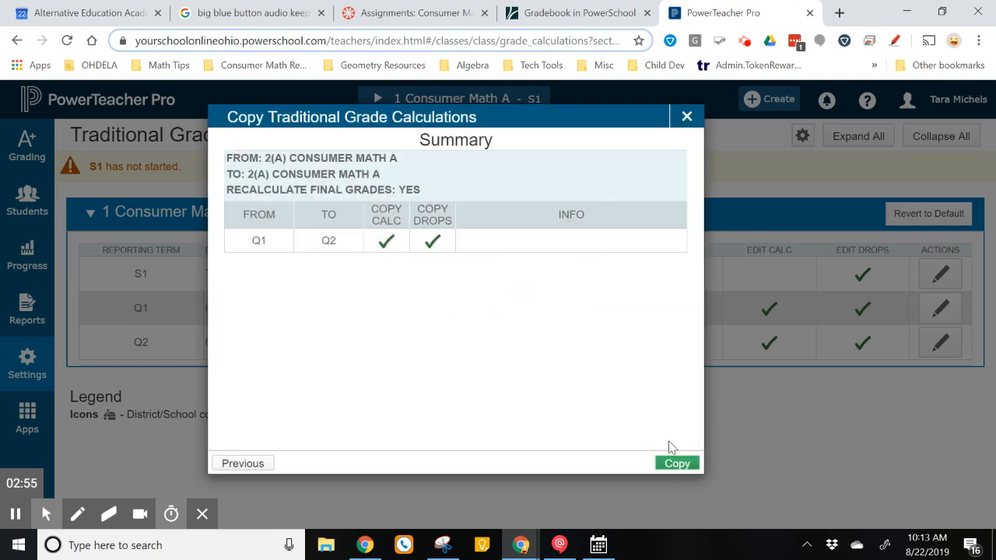
pyautogui.click(675, 465)
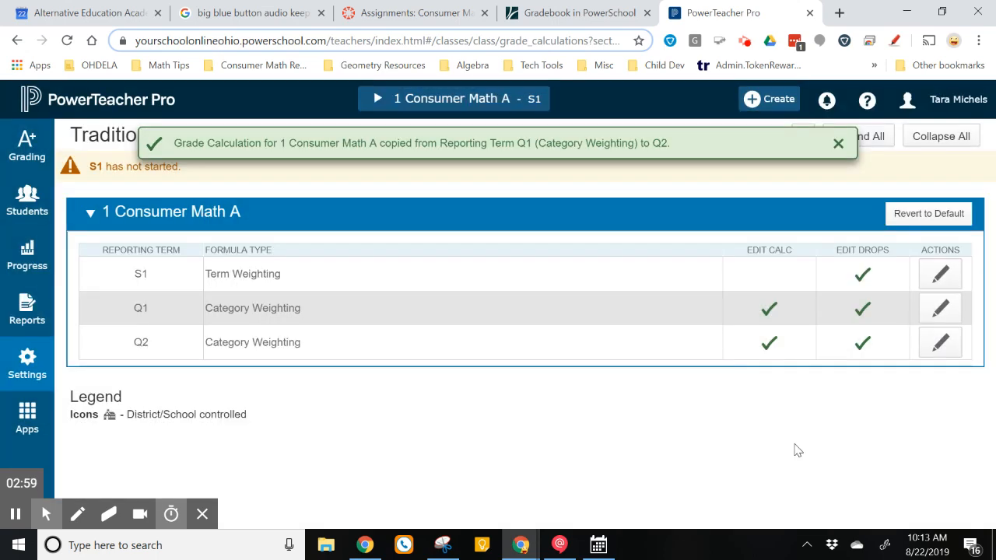
# Check the category weights in the Q2 reporting term's formula and save it
pyautogui.click(938, 344)
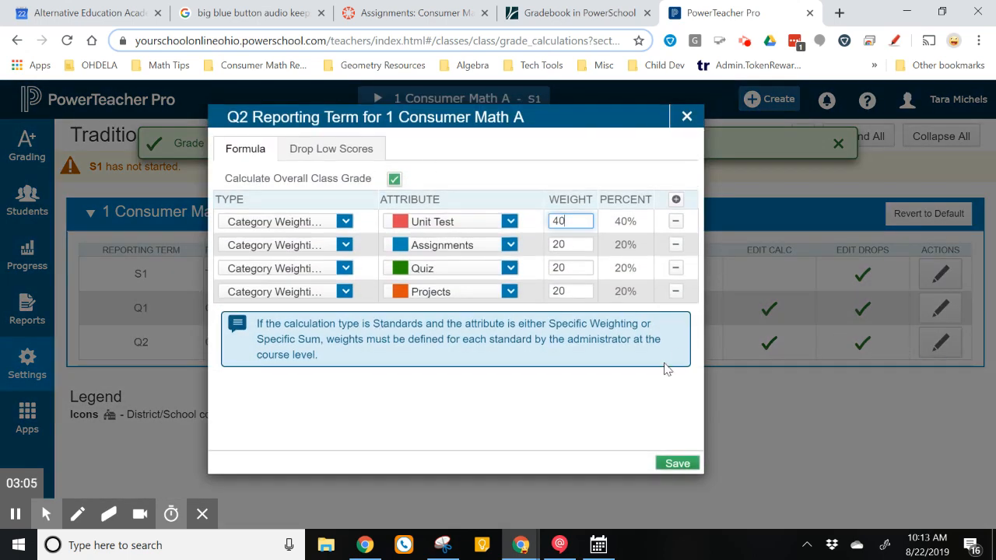
pyautogui.click(669, 464)
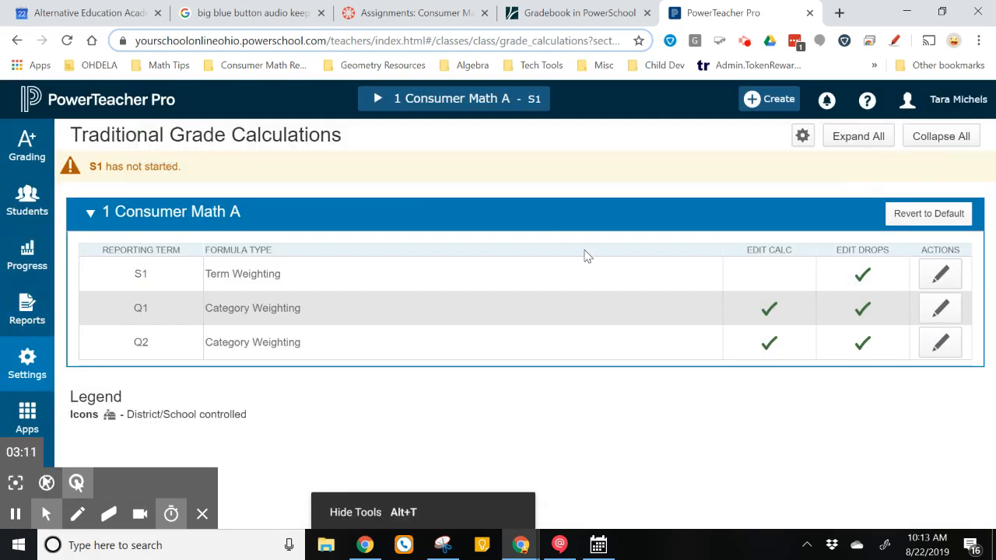
# Switch to the Consumer Math A Initial-1 course in Canvas and open its Assignments page
pyautogui.click(393, 13)
pyautogui.scroll(1, 495, 312)
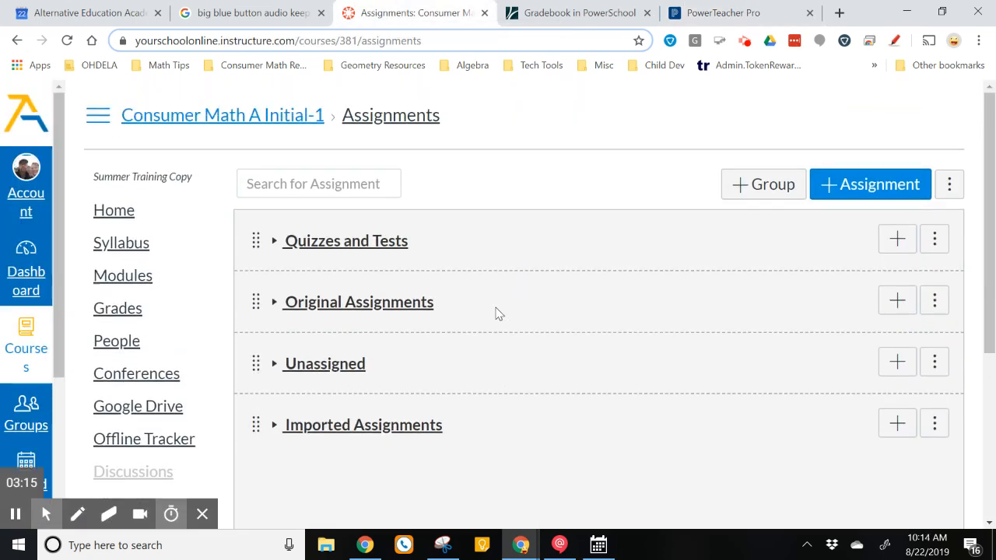
pyautogui.scroll(-2, 199, 303)
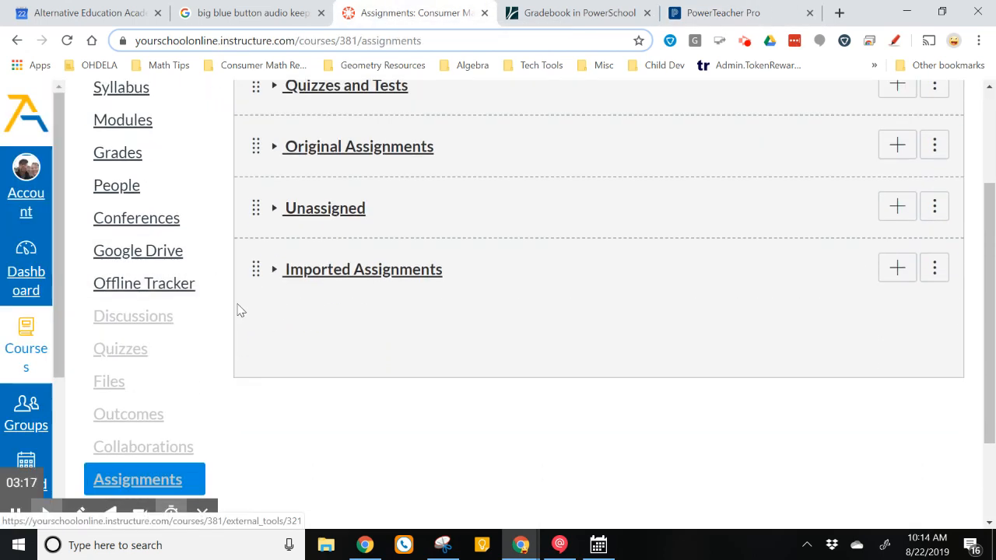
pyautogui.scroll(-2, 244, 309)
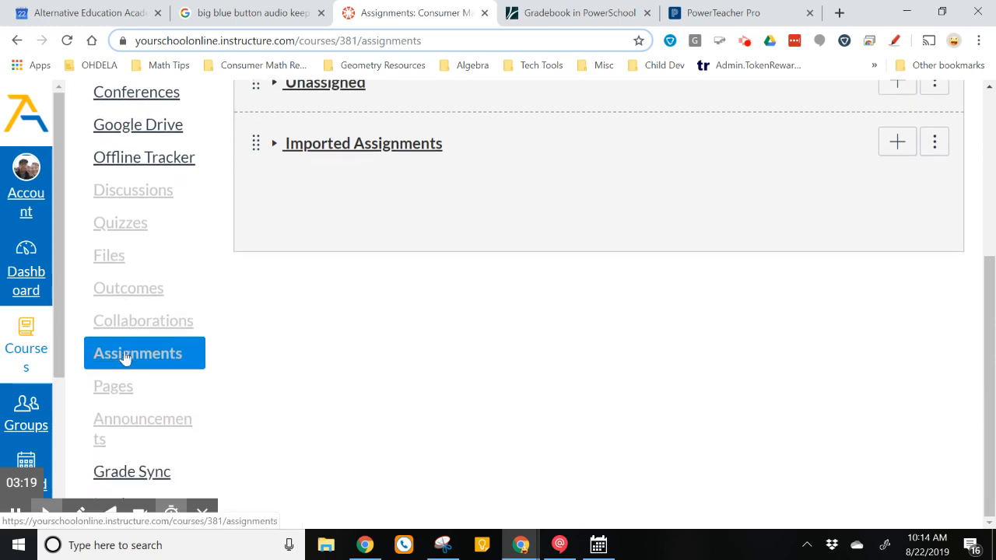
pyautogui.click(152, 355)
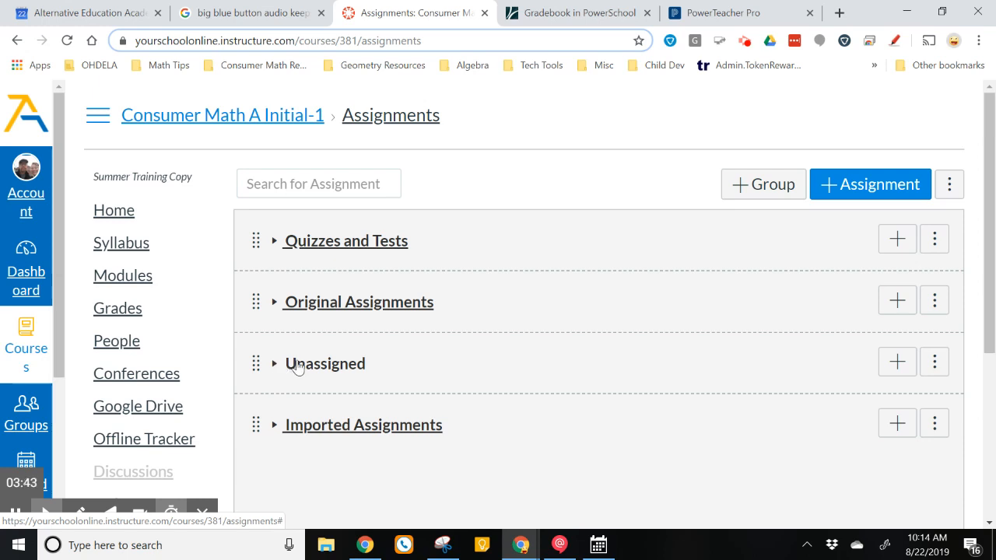
# Open the Unassigned assignment group for editing, check its name and score-dropping options, and save it
pyautogui.click(934, 364)
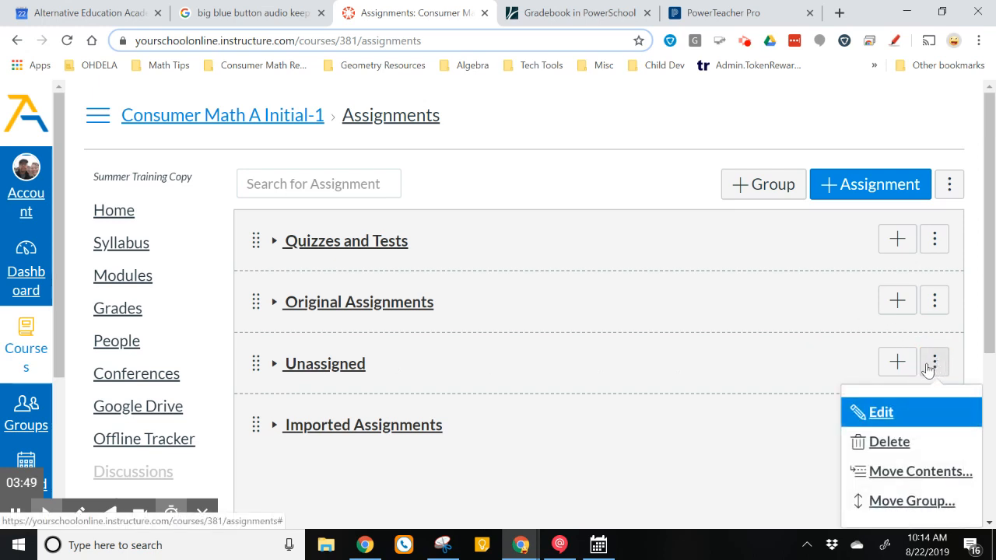
pyautogui.click(875, 411)
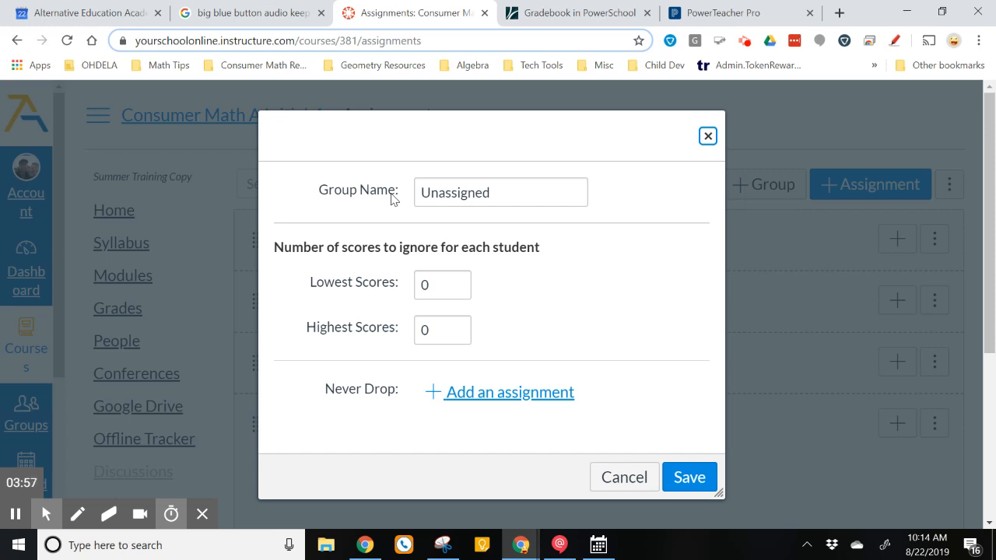
pyautogui.click(688, 482)
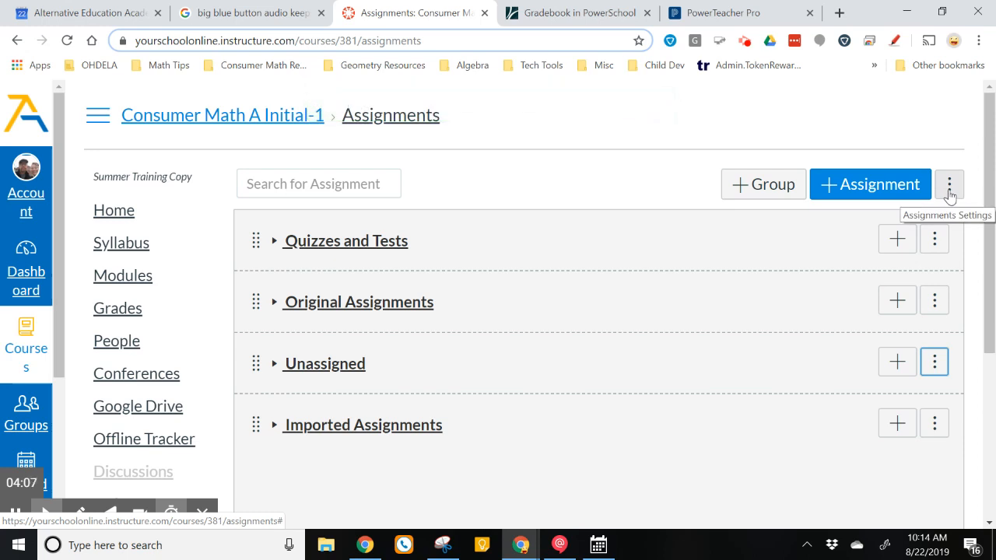
# Import the assignment groups from the SIS account into the Consumer Math A Initial-1 course
pyautogui.click(949, 190)
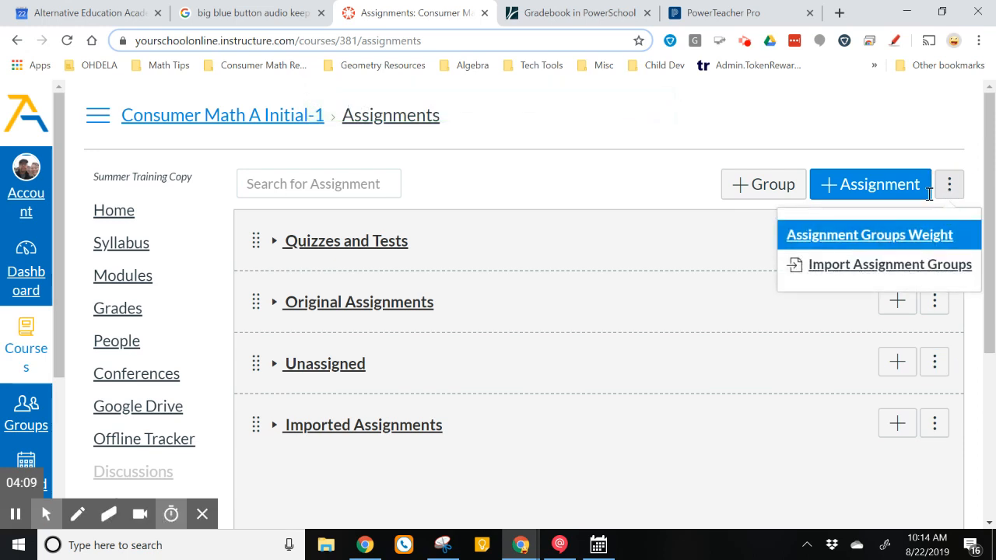
pyautogui.click(877, 266)
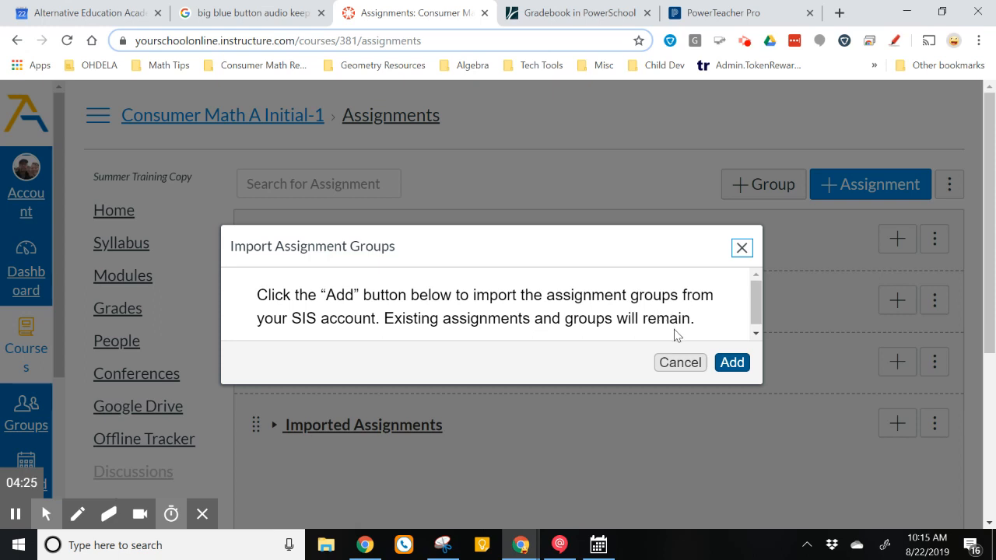
pyautogui.click(733, 363)
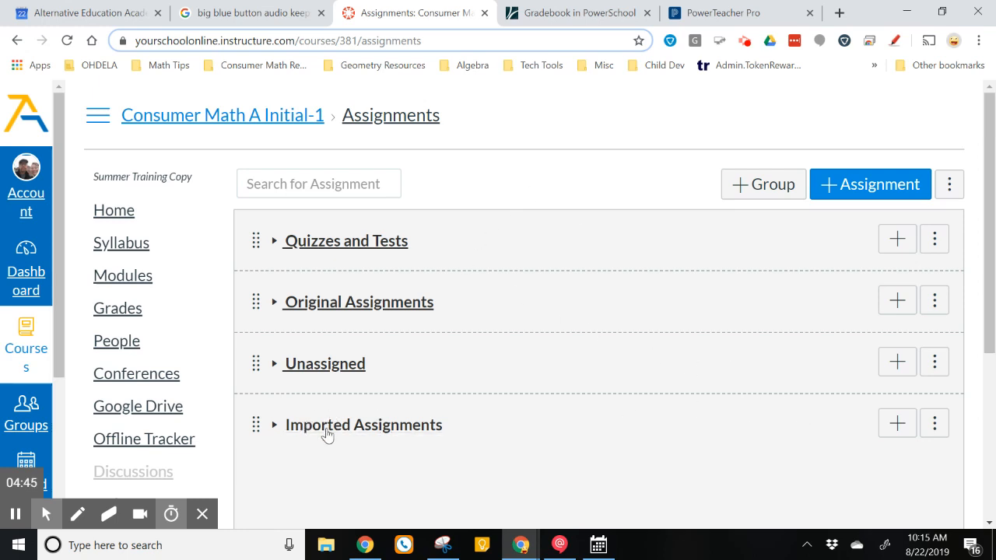
# Expand the Imported Assignments group and look at the assignments it contains
pyautogui.click(277, 428)
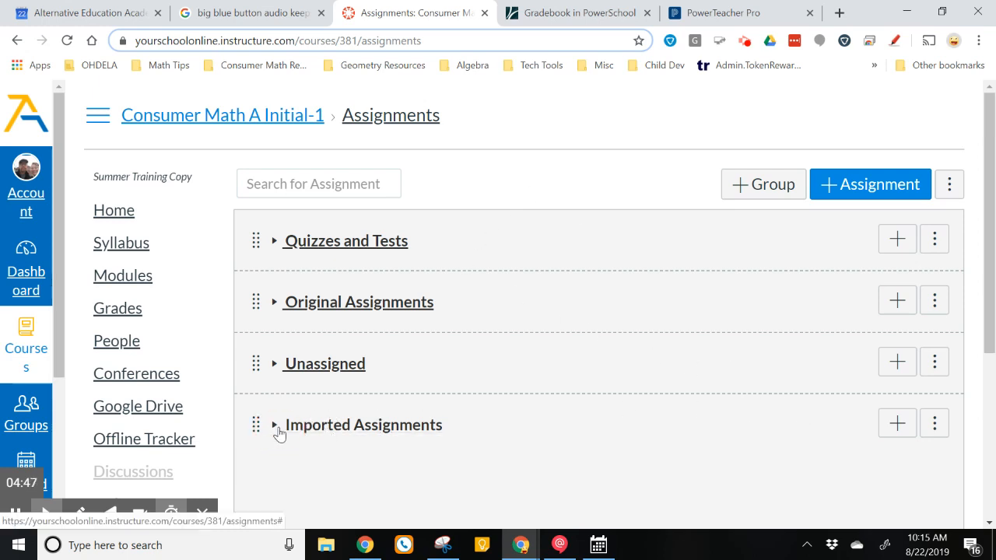
pyautogui.scroll(-2, 343, 436)
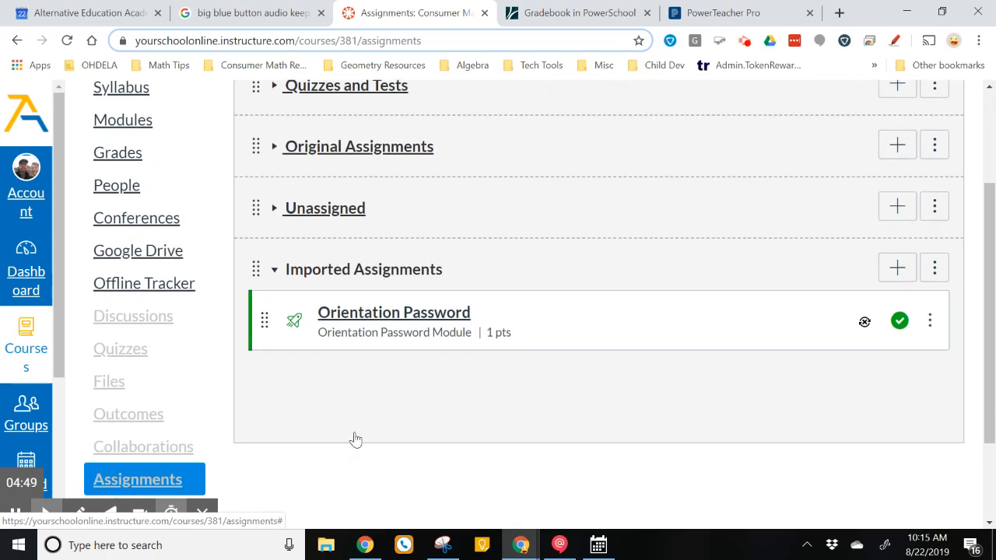
pyautogui.scroll(1, 354, 438)
pyautogui.scroll(1, 355, 438)
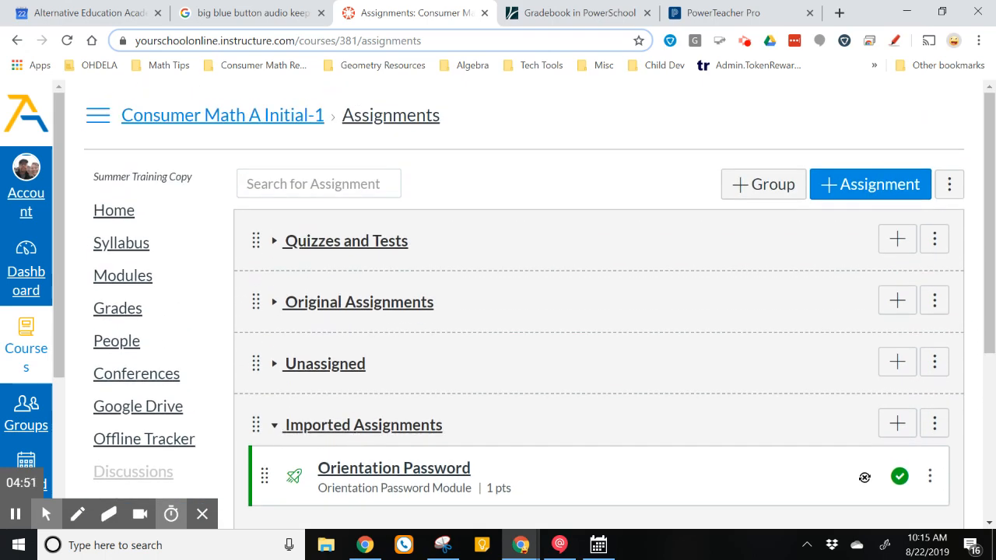
pyautogui.scroll(-1, 934, 428)
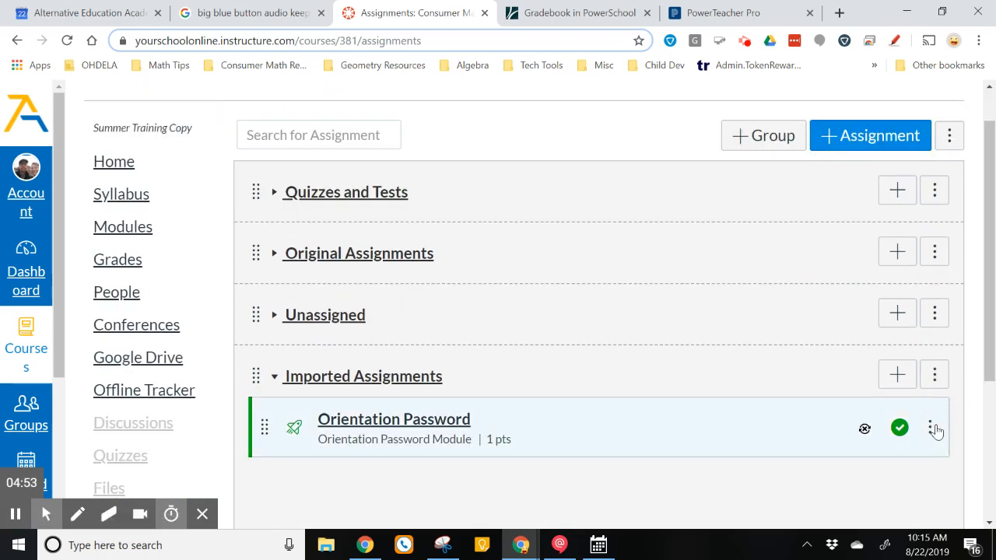
# Examine the deletion options for the Imported Assignments group, including moving its assignments to another group, and cancel the deletion
pyautogui.click(934, 377)
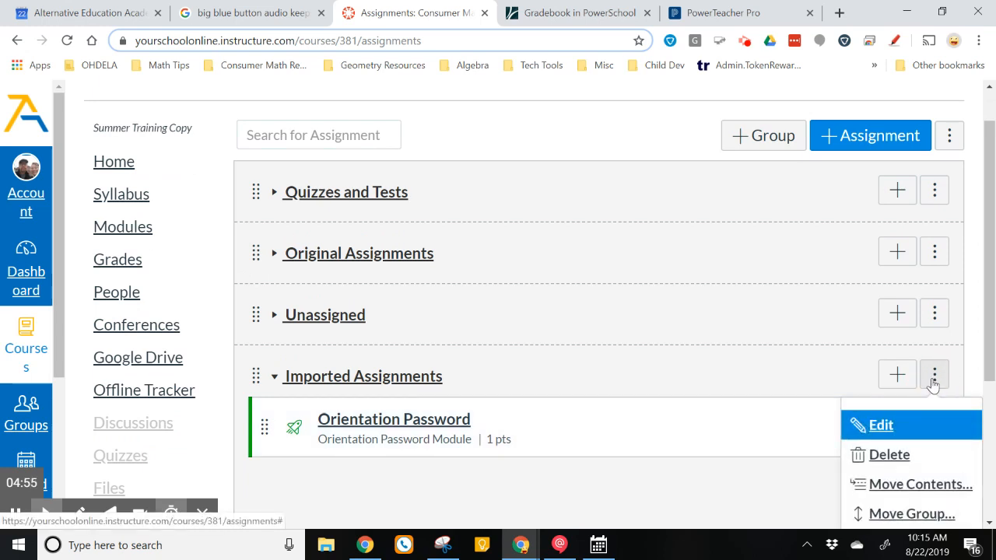
pyautogui.scroll(-1, 934, 381)
pyautogui.click(906, 384)
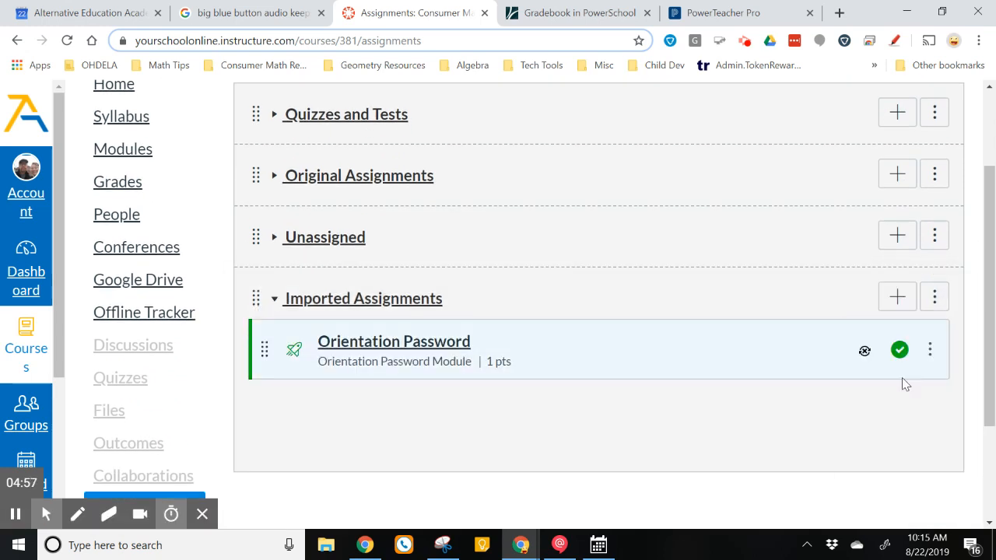
pyautogui.click(935, 298)
pyautogui.click(936, 299)
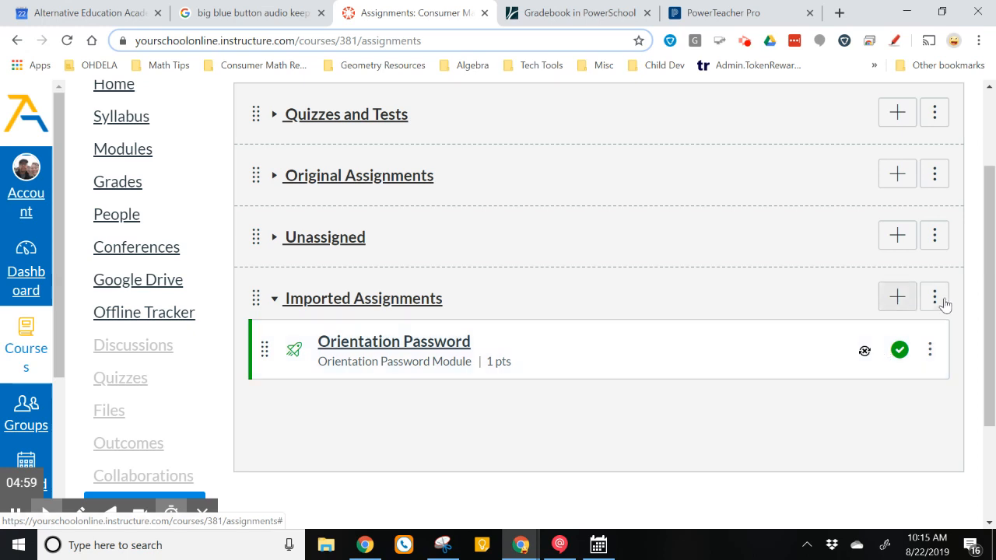
pyautogui.click(942, 302)
pyautogui.click(896, 379)
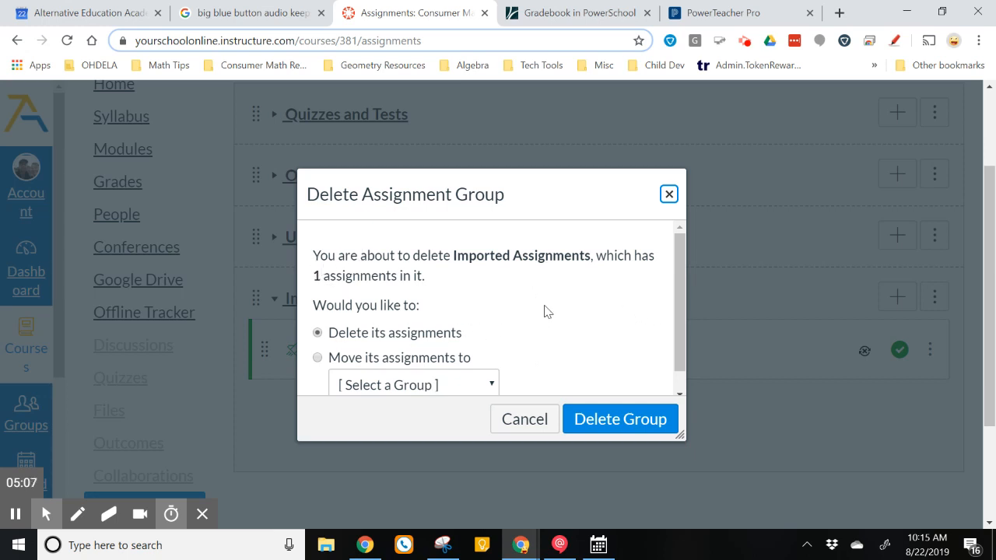
pyautogui.scroll(-1, 545, 311)
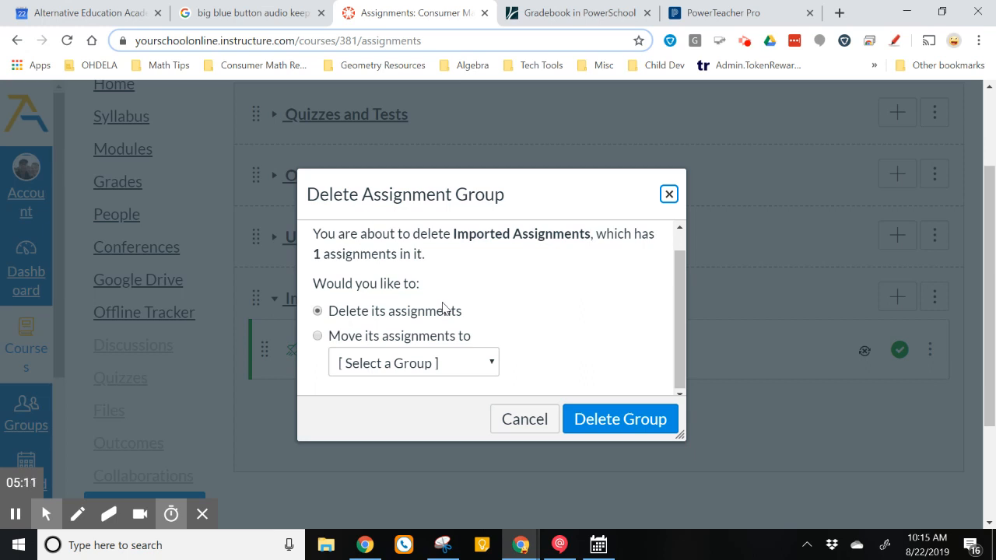
pyautogui.click(317, 336)
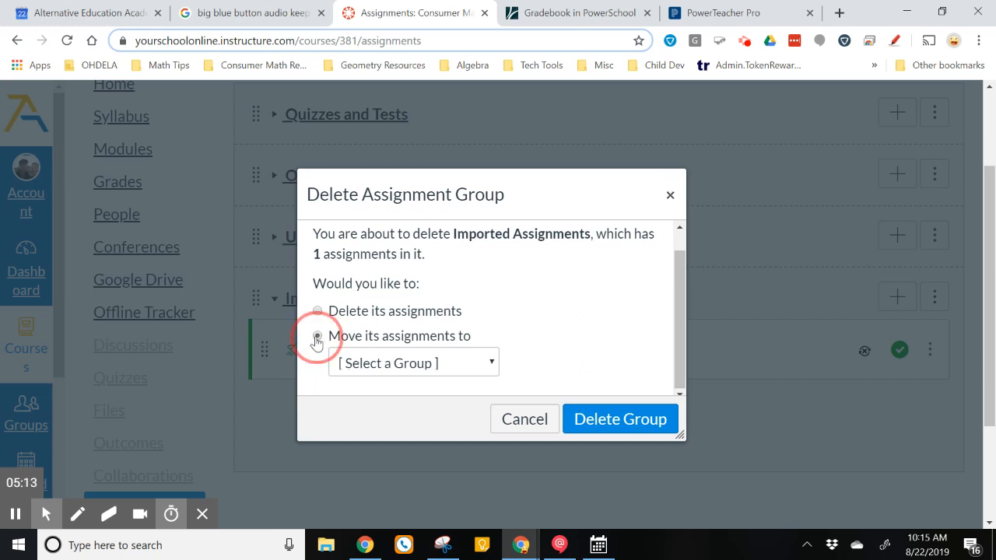
pyautogui.click(387, 365)
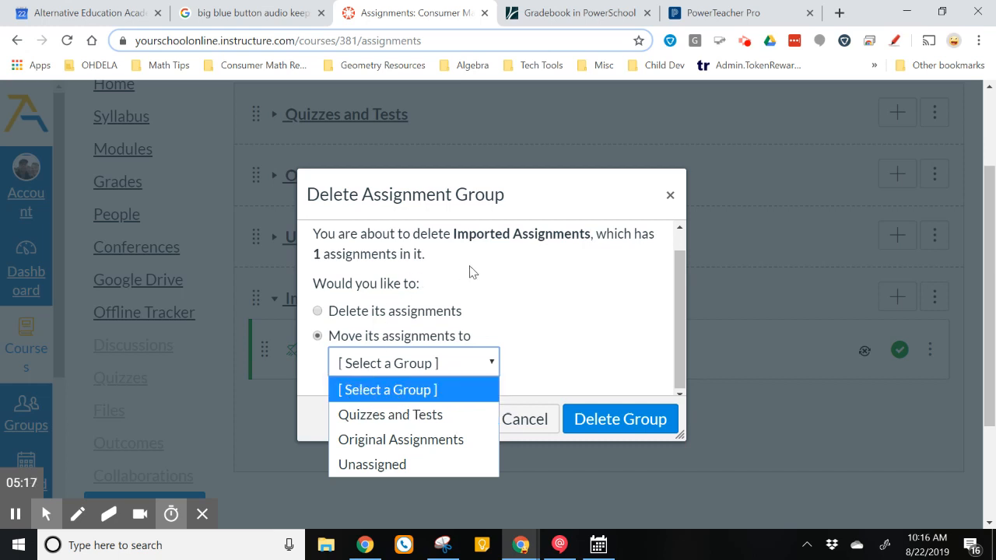
pyautogui.click(555, 313)
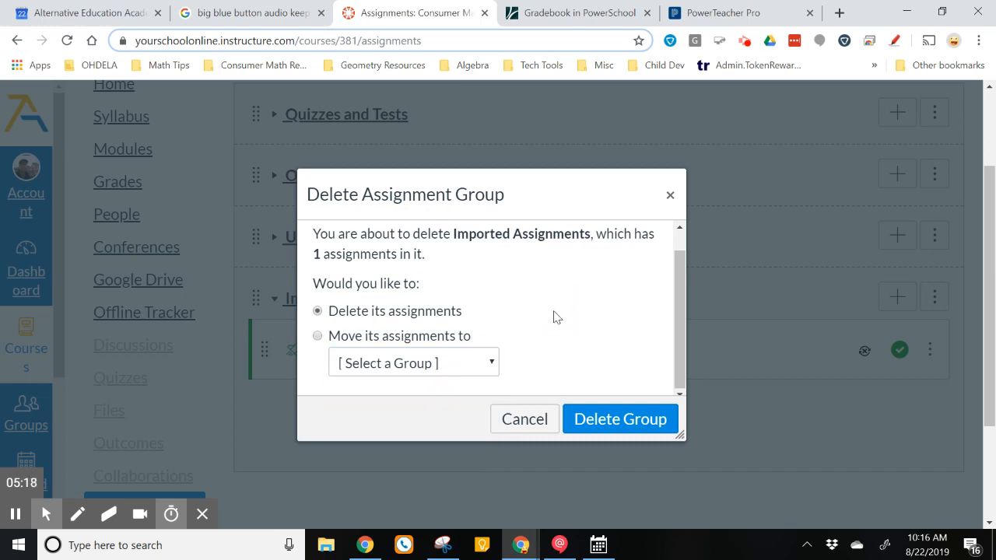
pyautogui.click(518, 420)
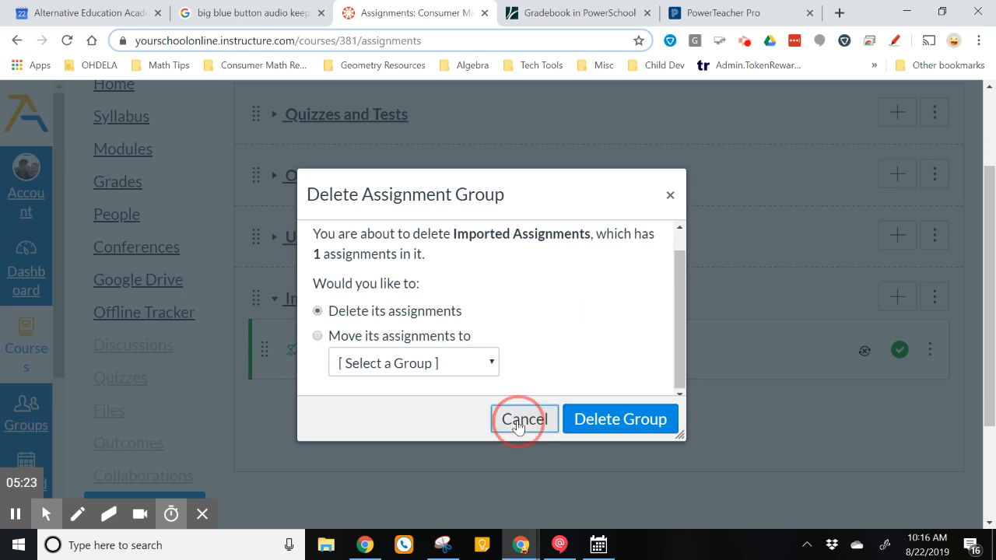
pyautogui.moveTo(16, 512)
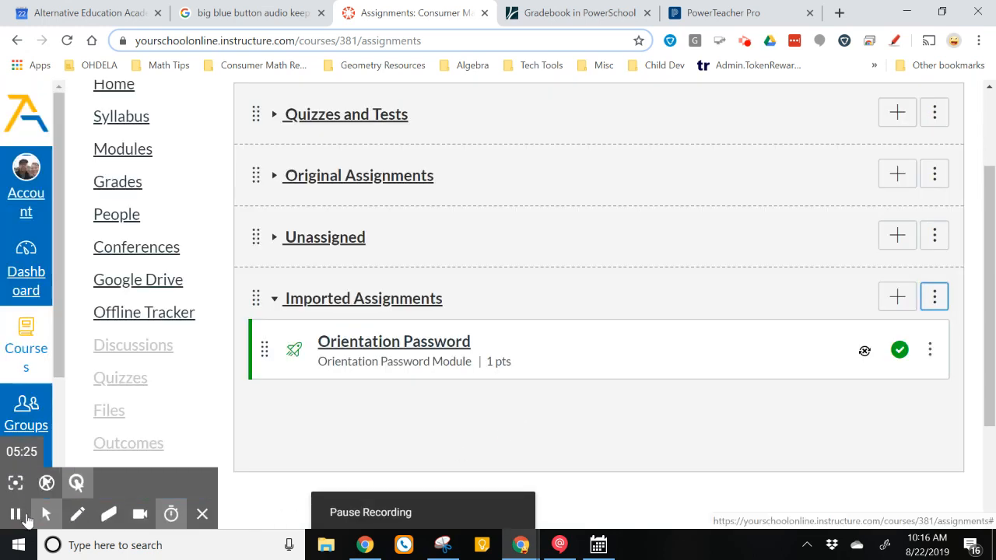